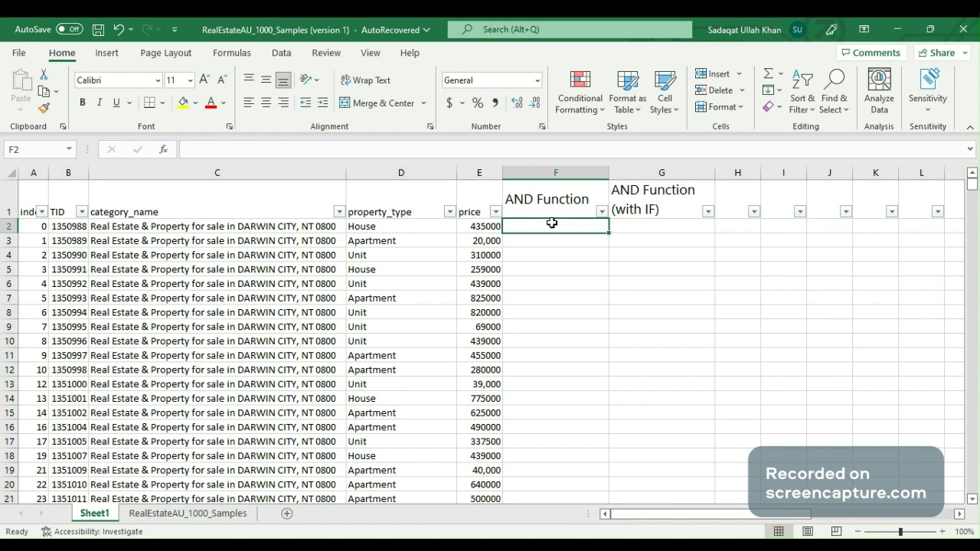
In F2, enter an AND formula testing whether D2 equals "house" and E2 is less than 15000
click(394, 231)
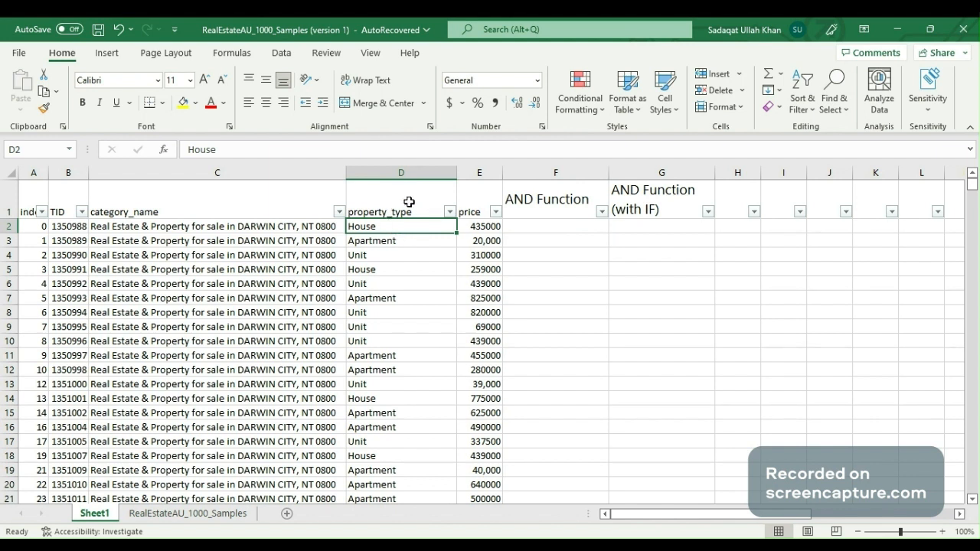
click(478, 206)
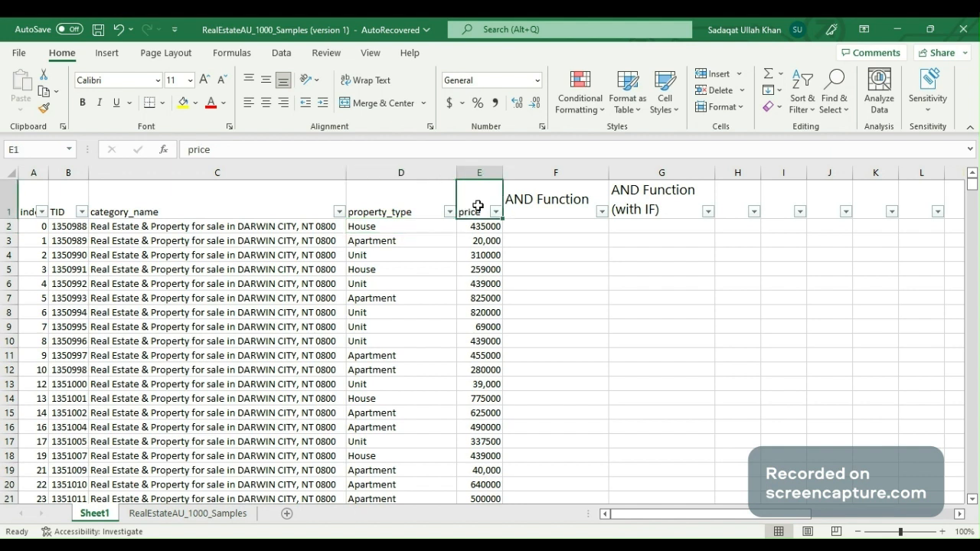
click(417, 225)
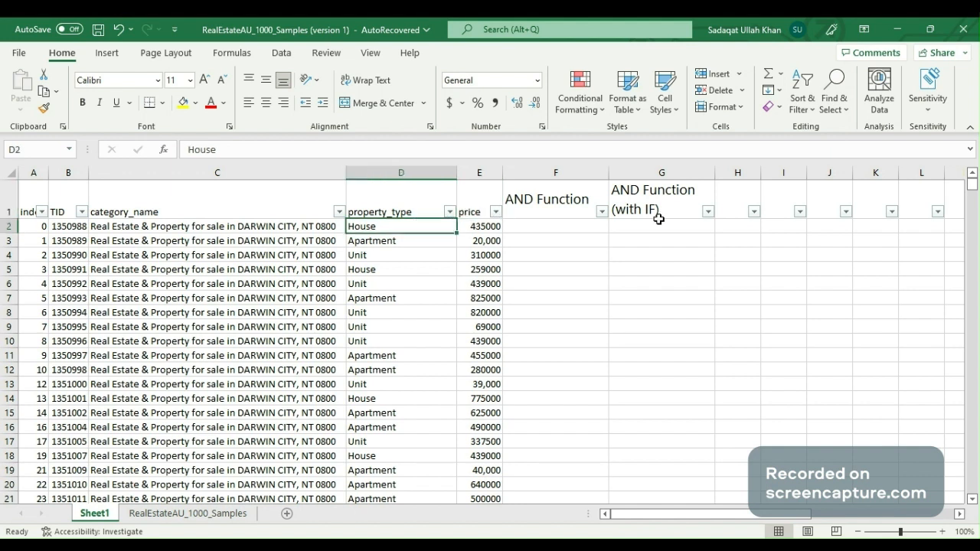
click(553, 226)
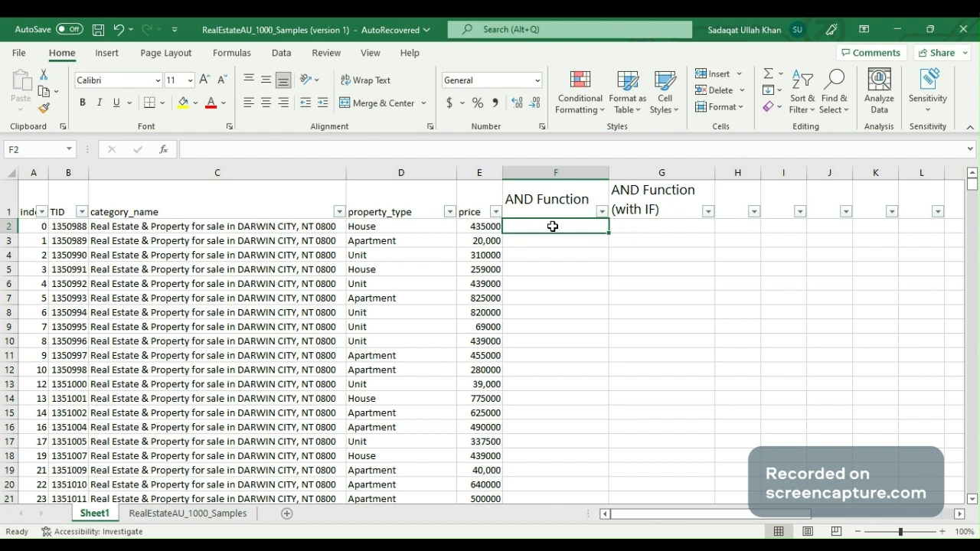
text(=and)
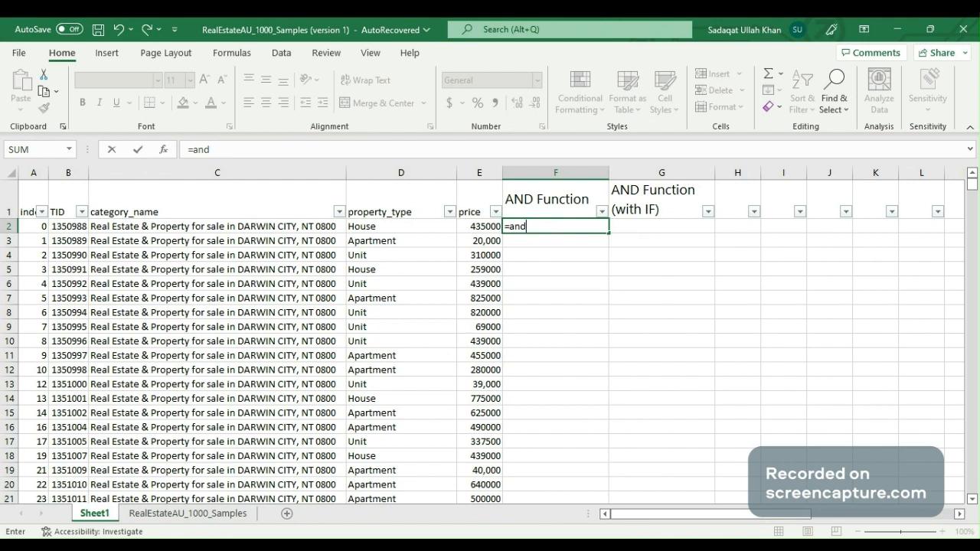
key(Tab)
key(Left)
key(Left)
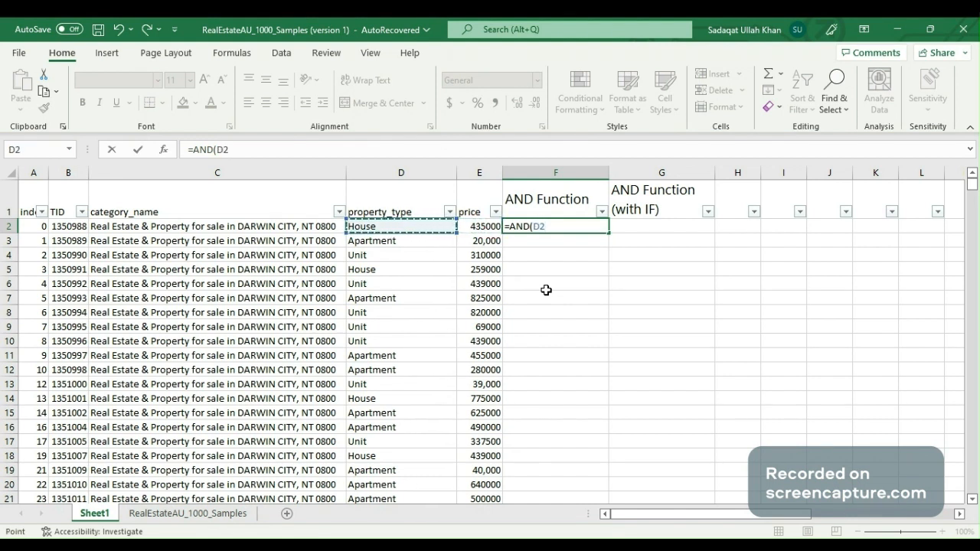
text(="ho)
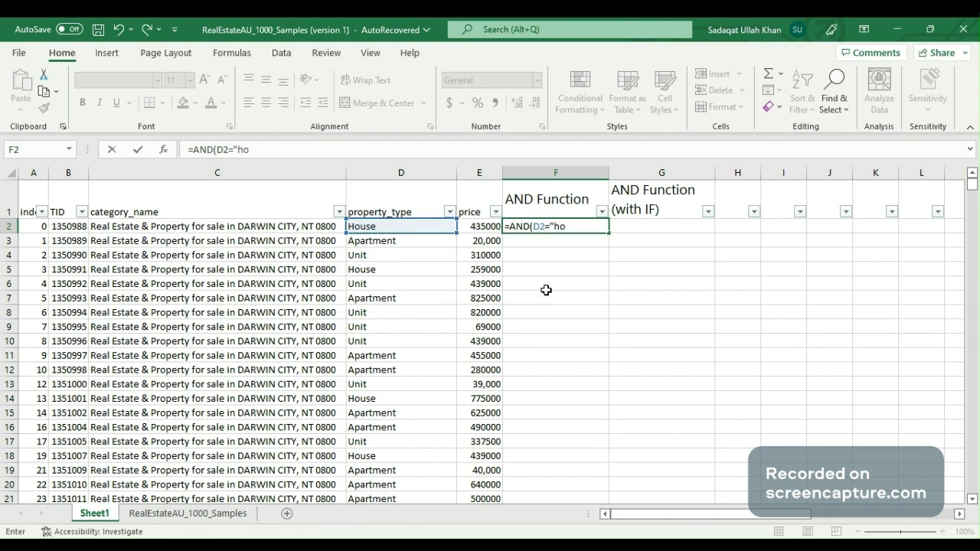
text(use",)
key(Left)
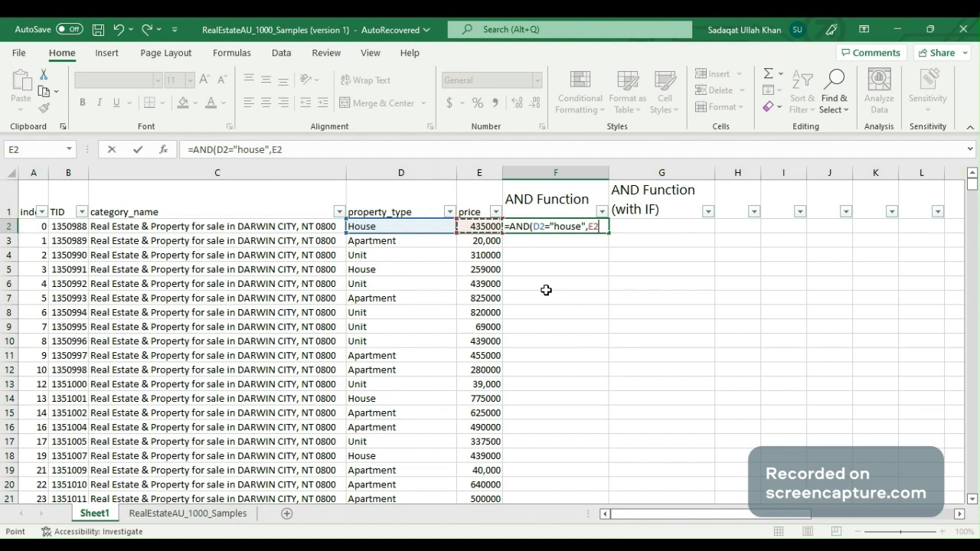
text(,)
key(BackSpace)
text(<15000)
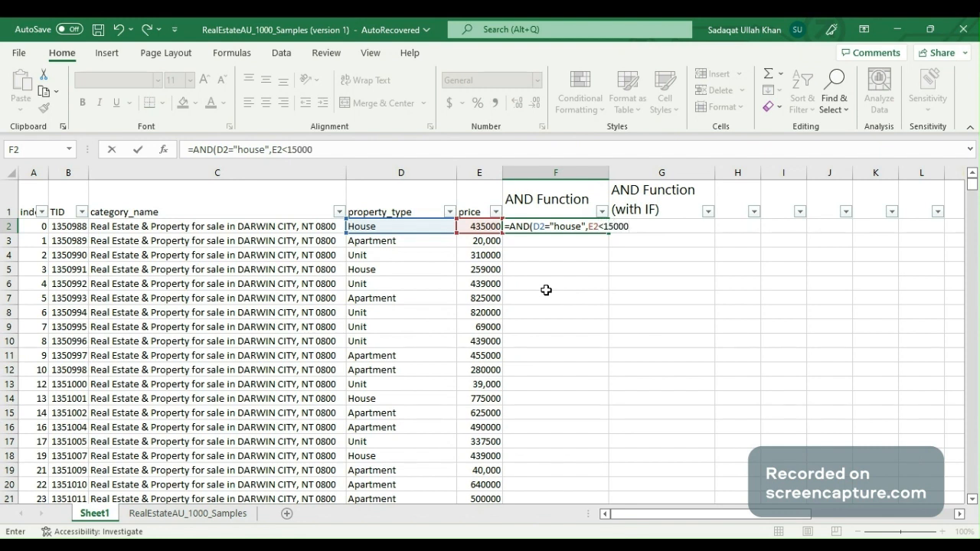
text())
key(Return)
Inspect the property type and price cells that the F2 formula refers to
key(Up)
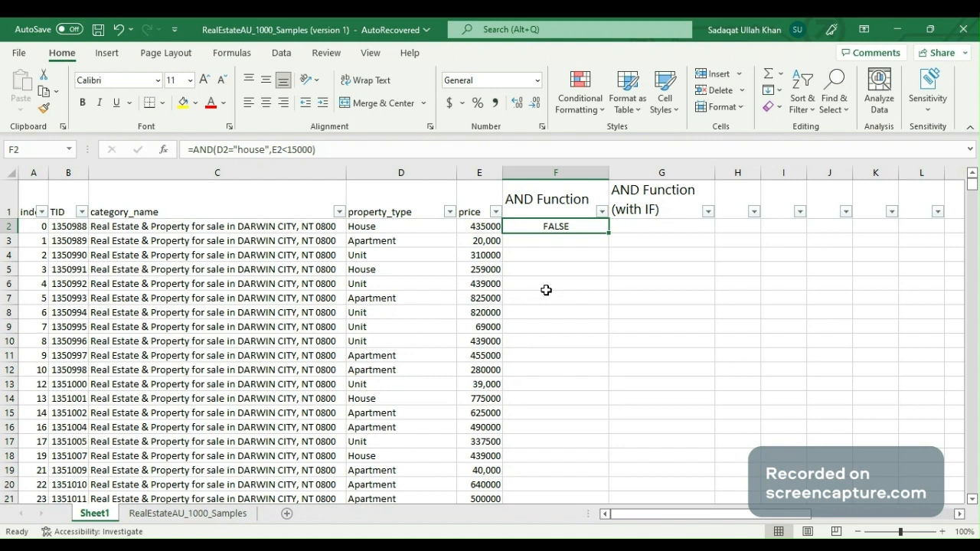
key(Right)
key(Left)
key(Right)
key(Left)
key(Left)
key(Right)
key(Left)
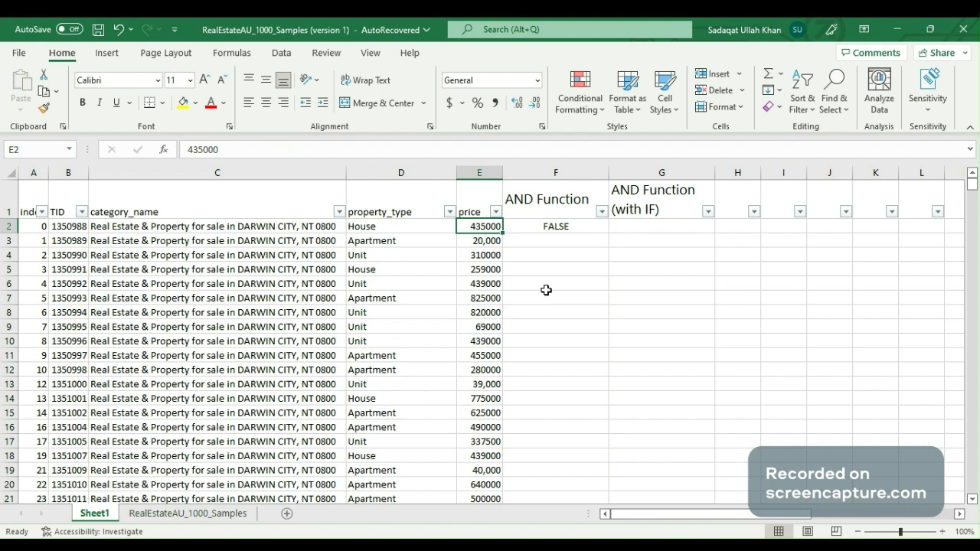
key(Left)
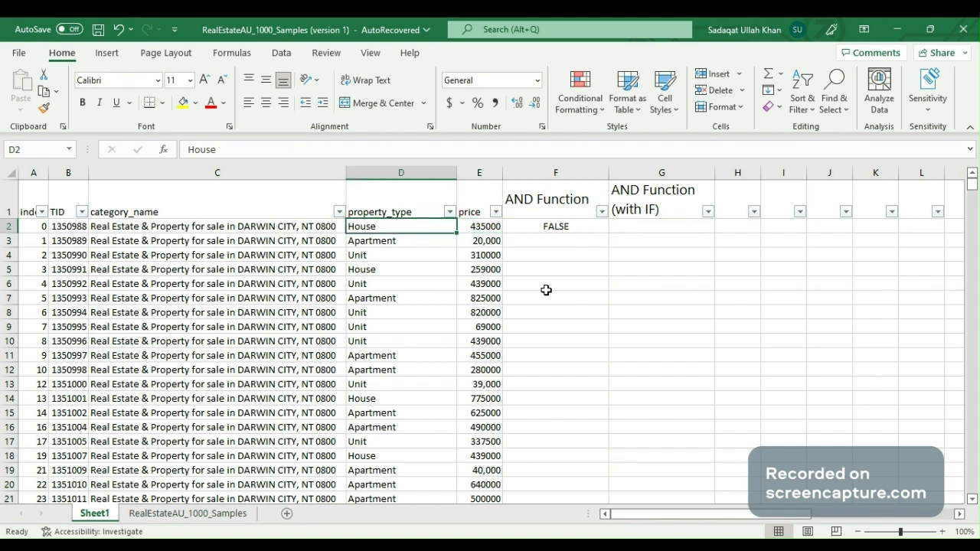
key(Right)
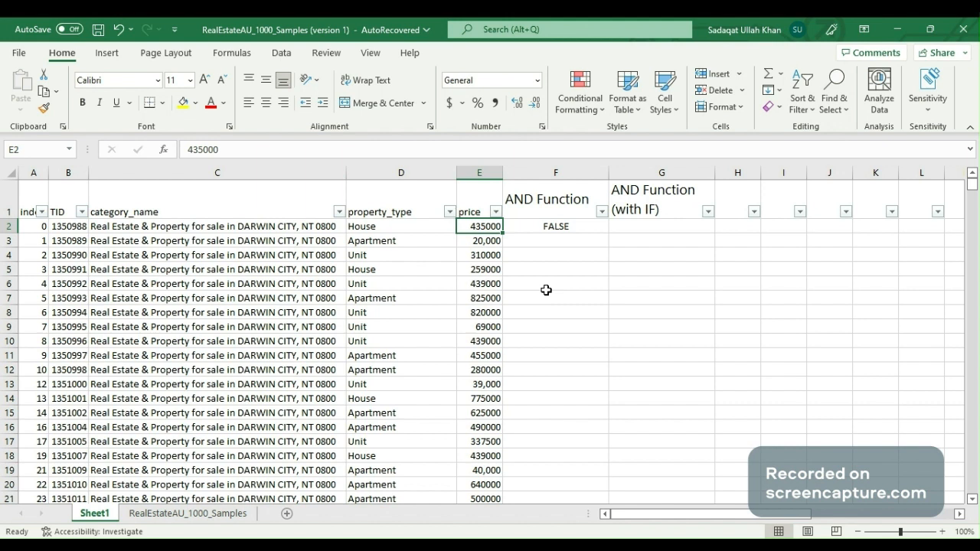
key(Right)
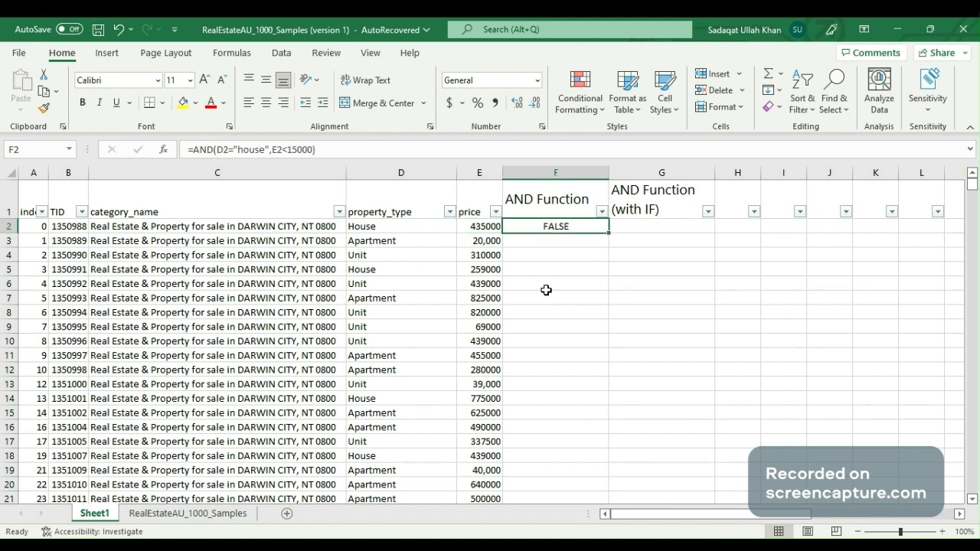
Copy the F2 formula down to every data row of the AND Function column
key(ctrl+c)
key(Left)
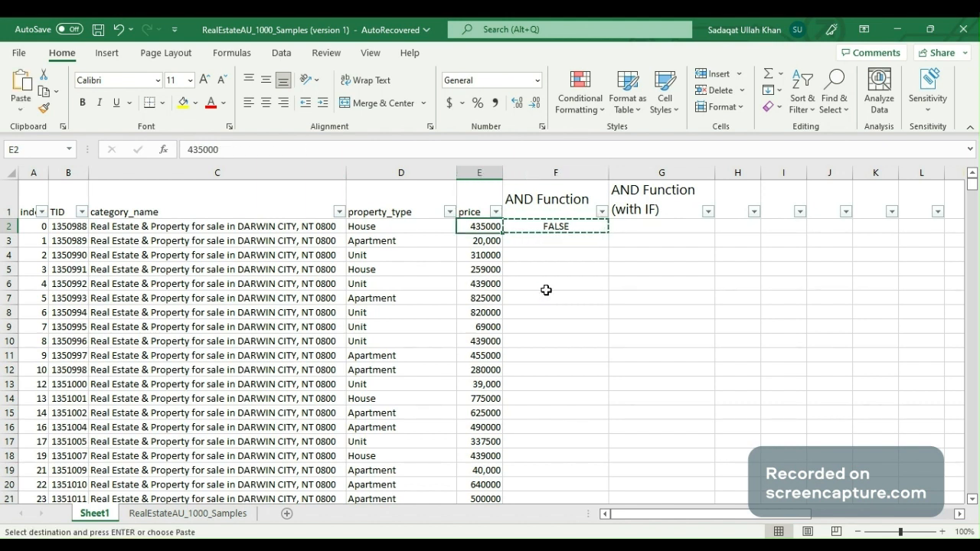
key(Down)
key(ctrl+Down)
key(Right)
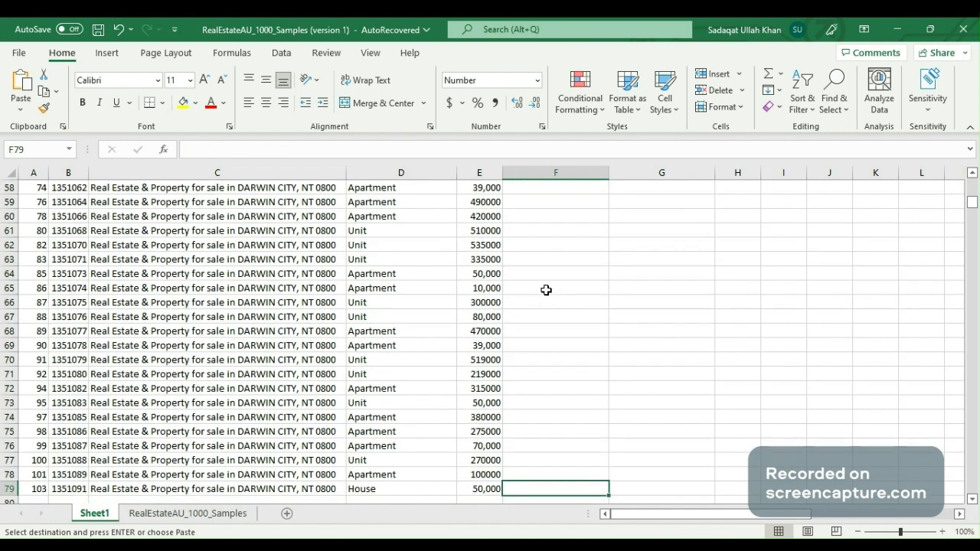
key(ctrl+shift+Up)
key(ctrl+v)
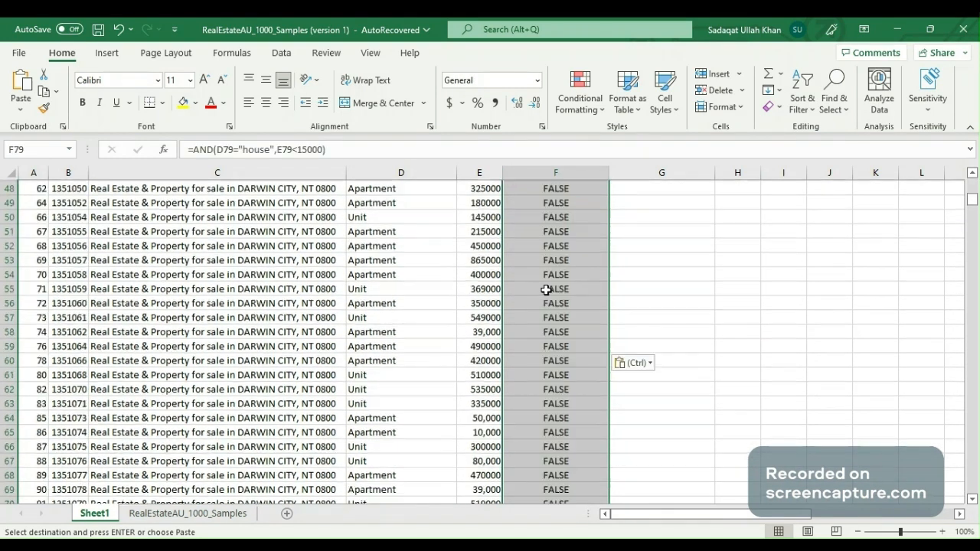
key(ctrl+Up)
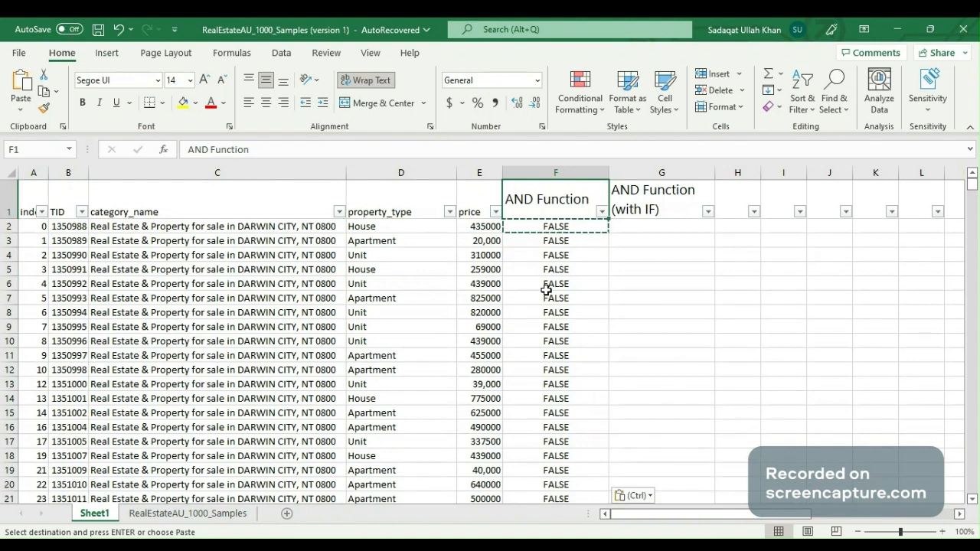
key(Escape)
Inspect the values listed in the AND Function column's filter
key(Down)
key(Up)
key(alt+Down)
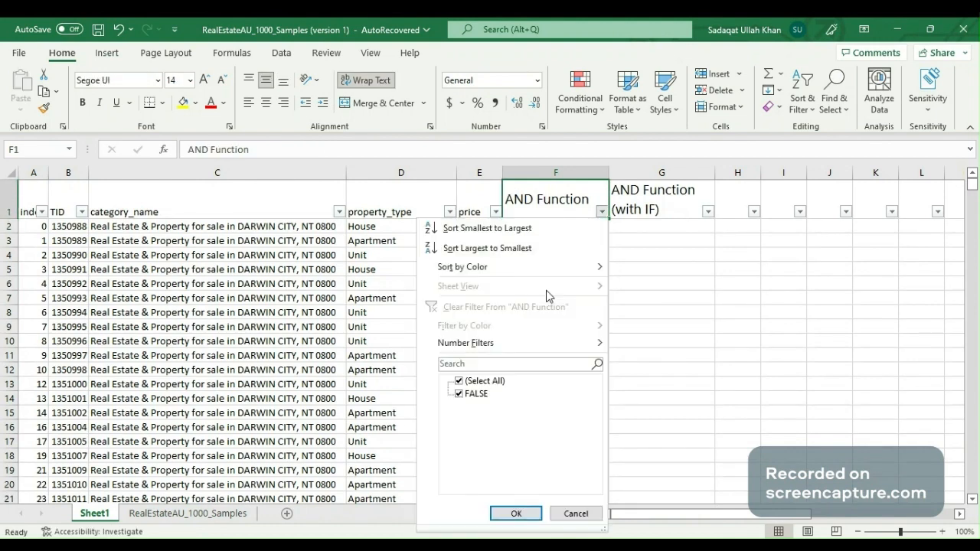
key(Down)
key(Down)
key(Escape)
key(Down)
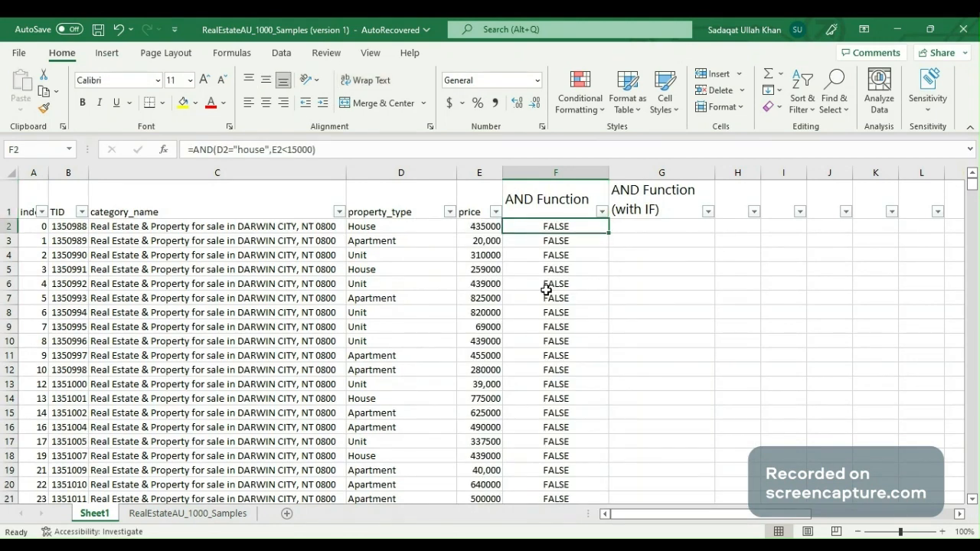
Change the price limit in F2's formula to 150000
key(Down)
key(Down)
key(Up)
key(Up)
key(Down)
key(Up)
key(F2)
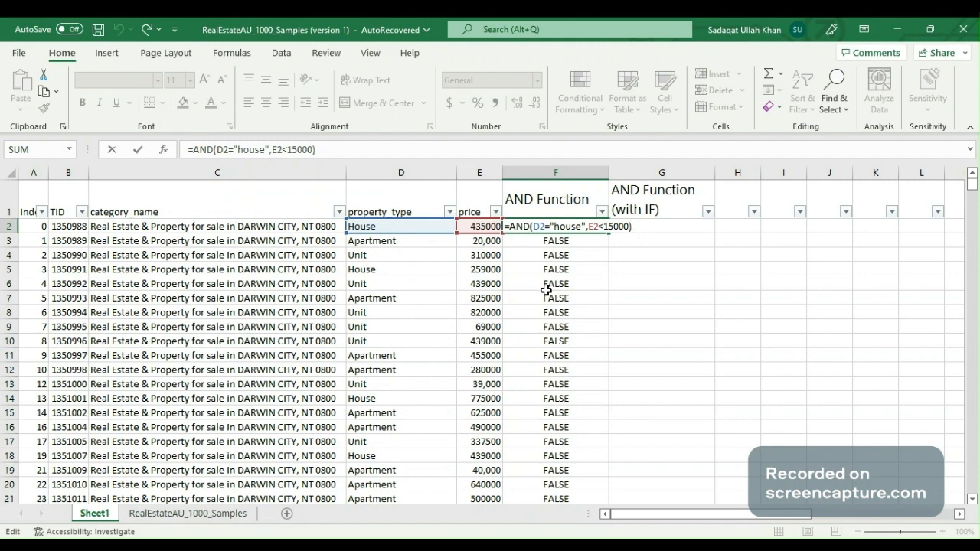
text(0)
key(ctrl+Return)
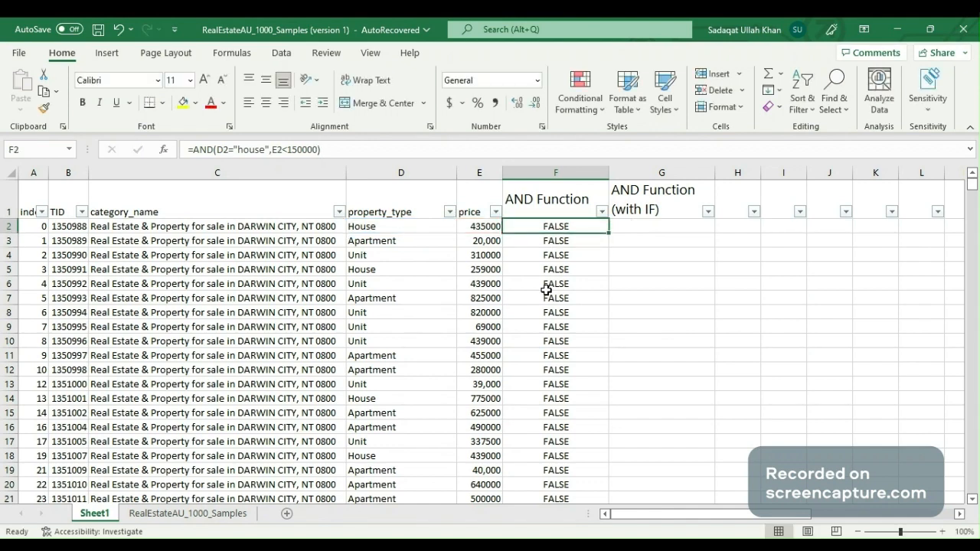
Copy the updated F2 formula down the rest of the AND Function column
key(ctrl+c)
key(Down)
key(ctrl+shift+Down)
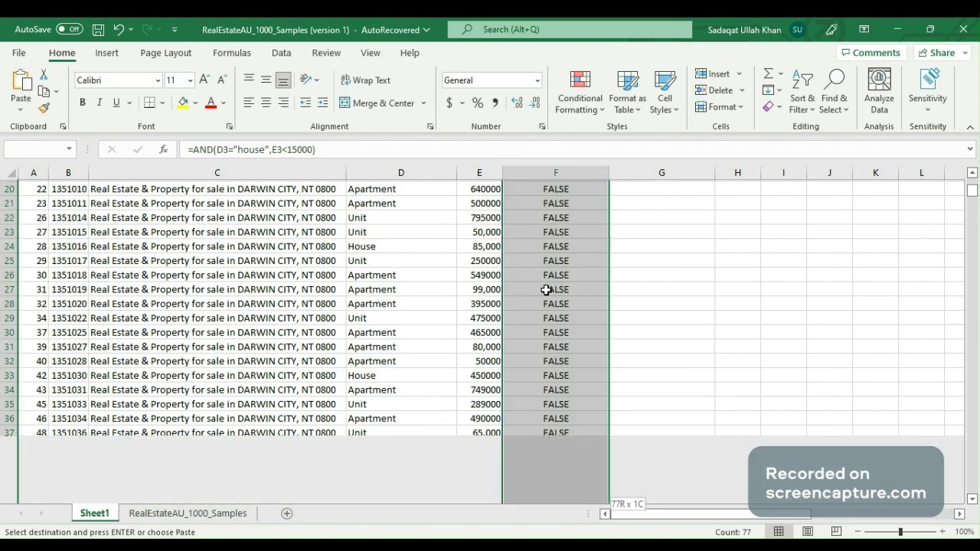
key(ctrl+v)
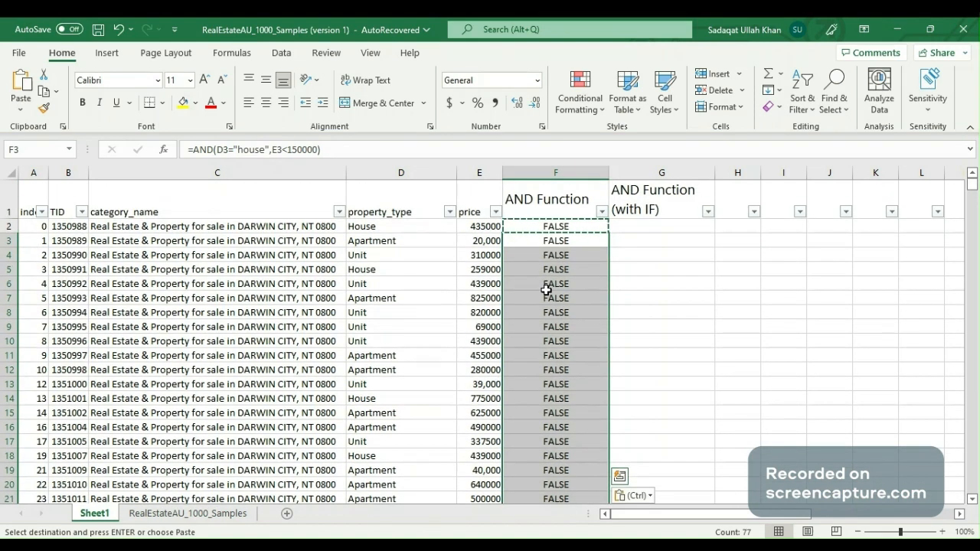
key(ctrl+Up)
key(Escape)
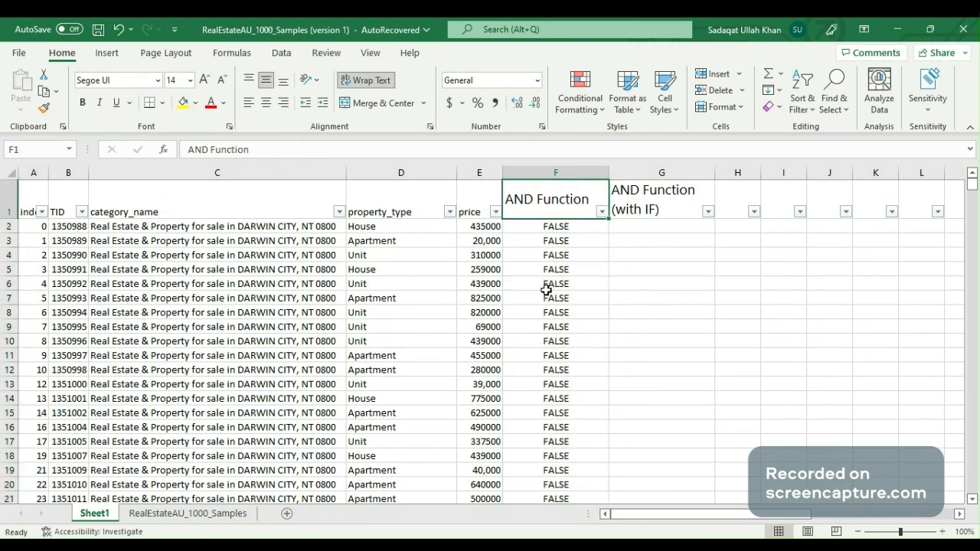
Filter the AND Function column to show only TRUE rows
key(alt+Down)
key(Tab)
key(Tab)
key(Tab)
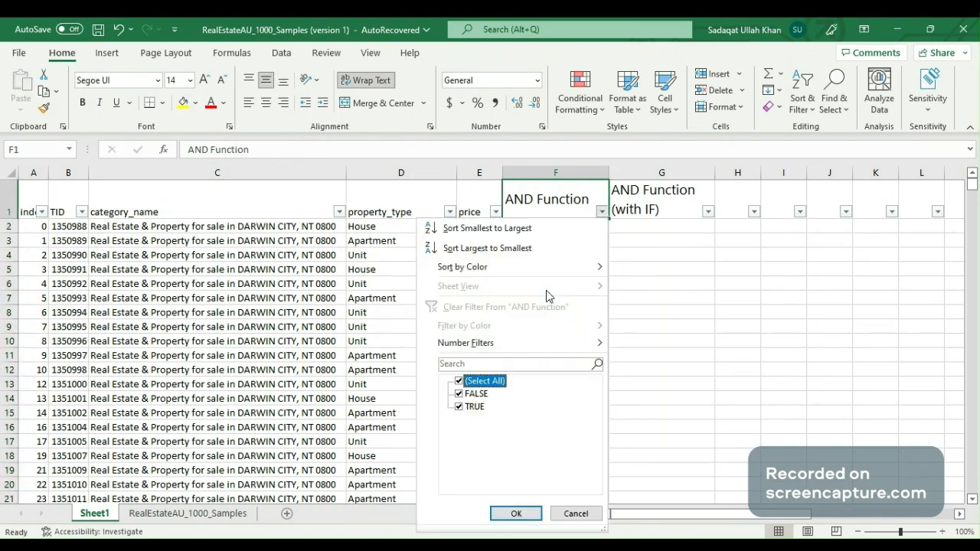
key(space)
key(Down)
key(Down)
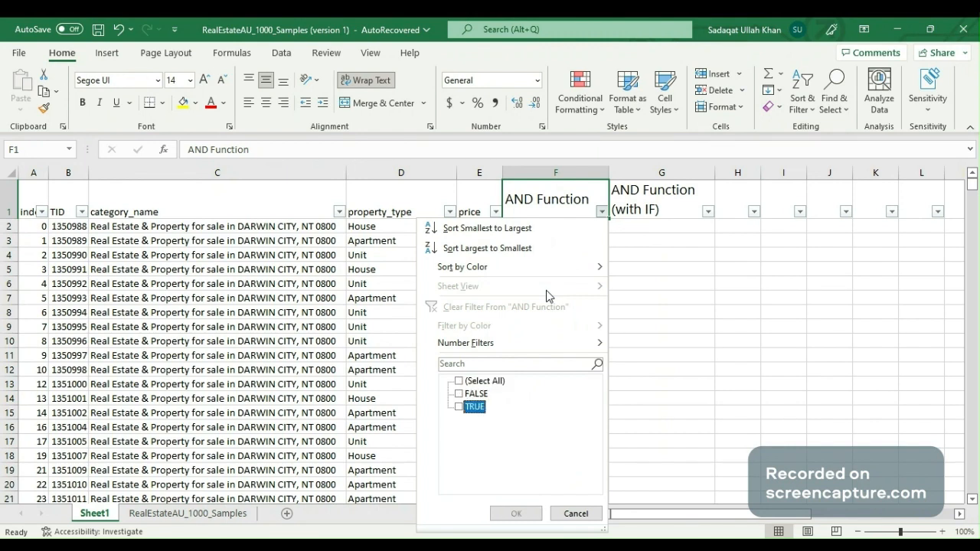
key(space)
key(Return)
key(Down)
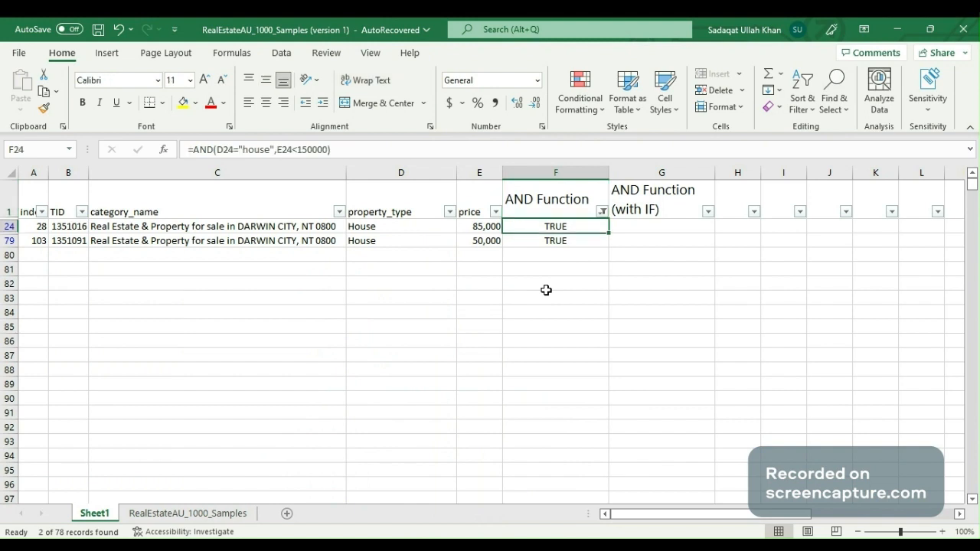
Clear the filter from the AND Function column
key(Left)
key(Left)
key(Right)
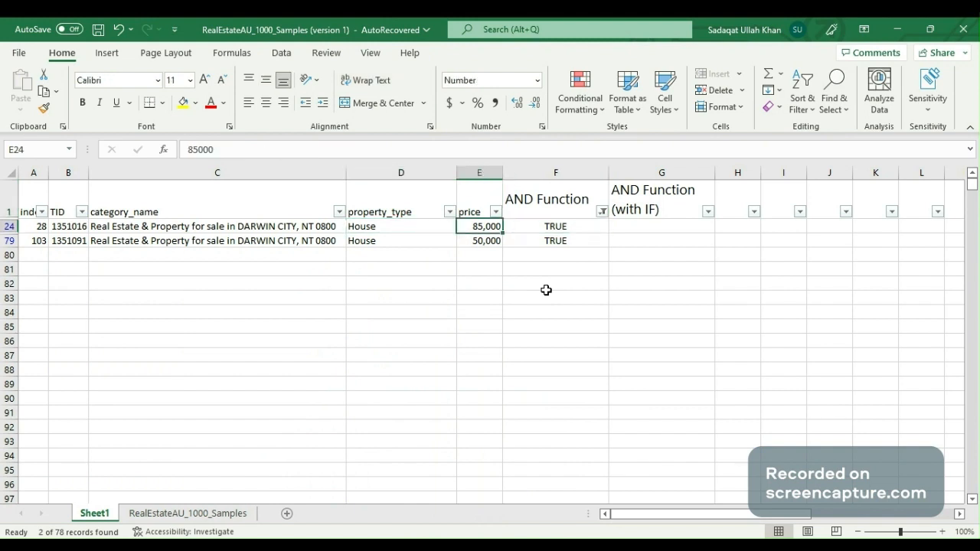
key(Right)
key(Up)
key(alt+Down)
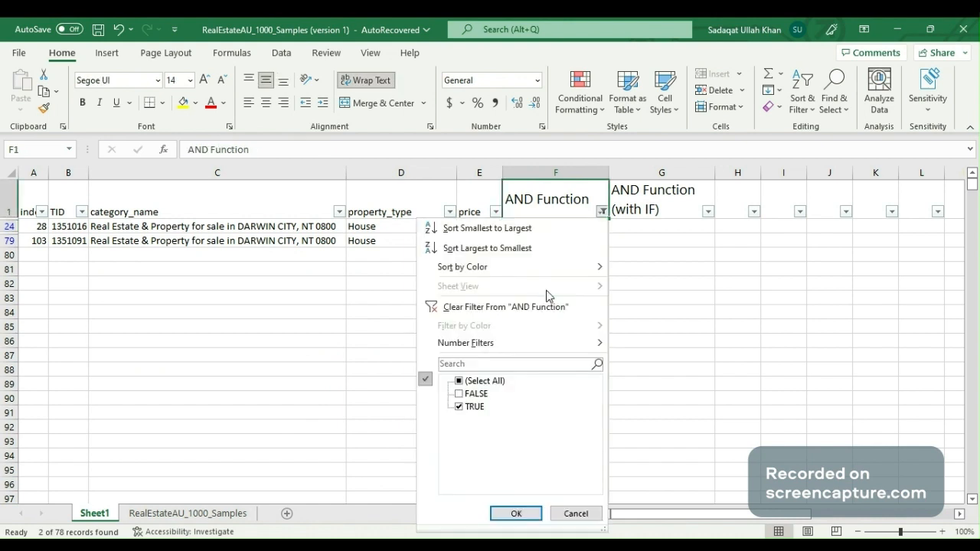
key(f)
key(Down)
key(Down)
key(Escape)
key(Escape)
key(alt+Down)
key(e)
key(Down)
key(space)
key(Return)
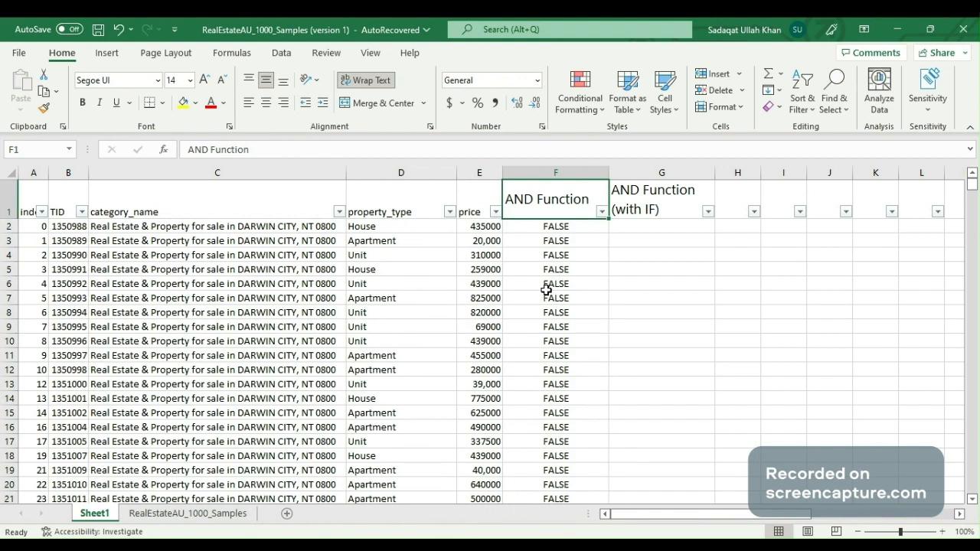
Review the AND Function results beside the price and property type columns
key(Down)
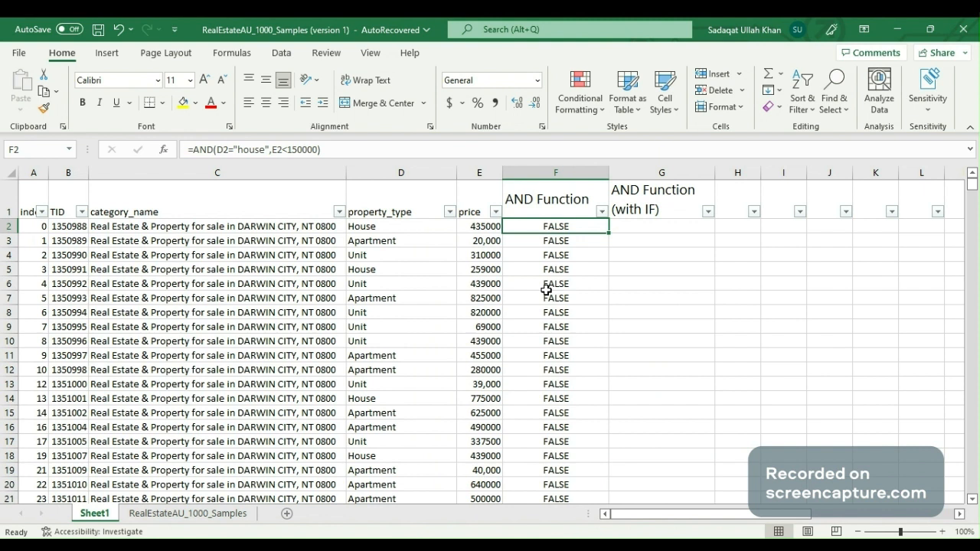
key(Right)
key(Left)
key(Right)
key(Up)
key(Down)
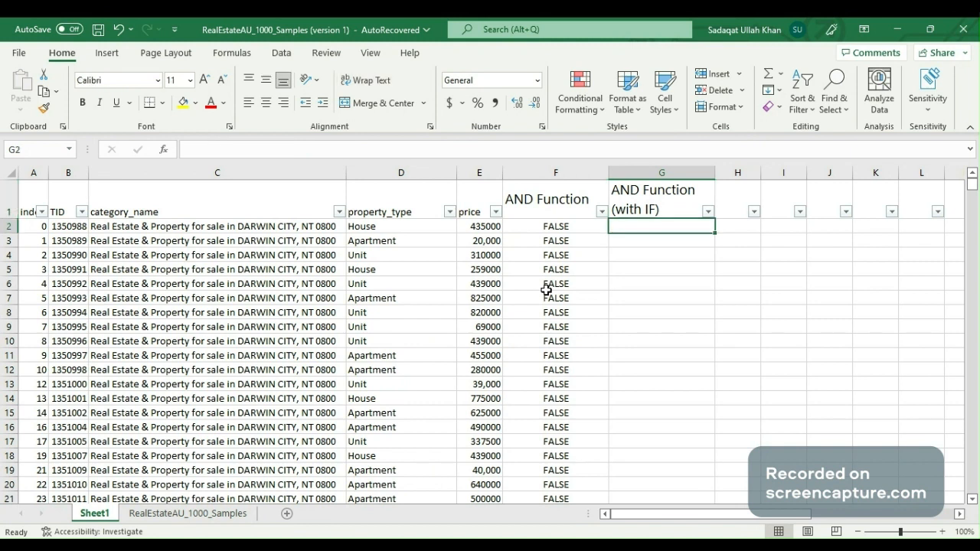
key(Up)
key(Down)
key(Left)
key(Left)
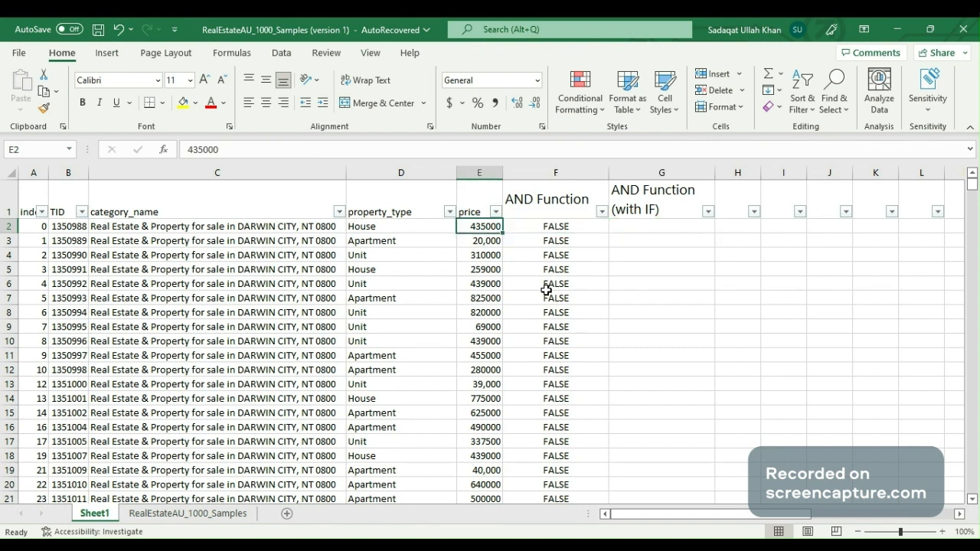
key(Right)
key(Right)
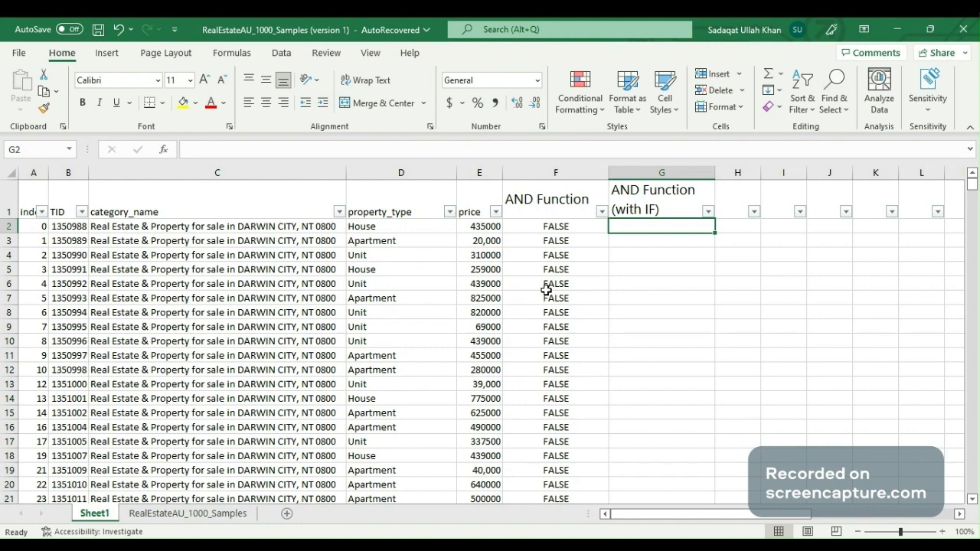
In G2, start an IF formula wrapping AND that tests D2 equals "house" and E2 below 150000
text(=)
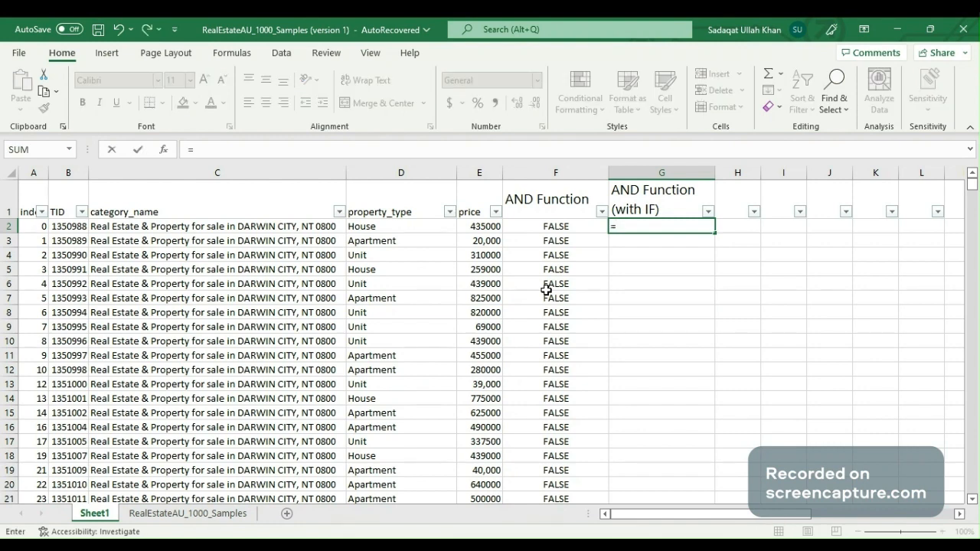
text(if)
key(Tab)
text(and)
key(Tab)
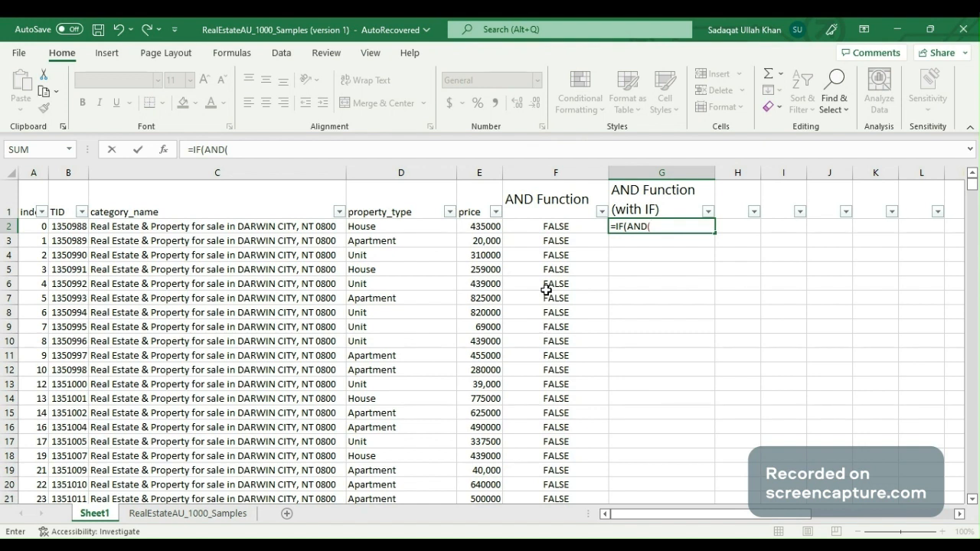
key(Left)
key(Left)
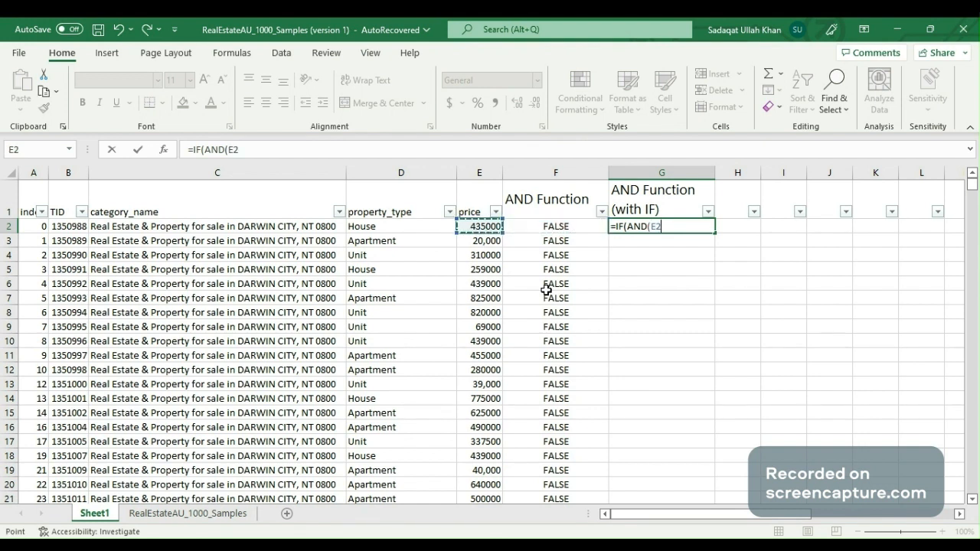
key(Left)
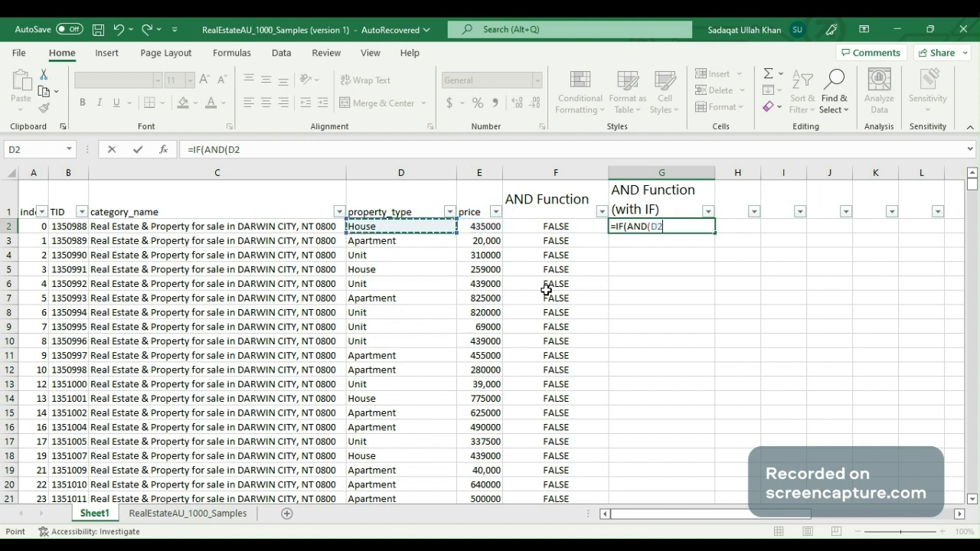
text(="house")
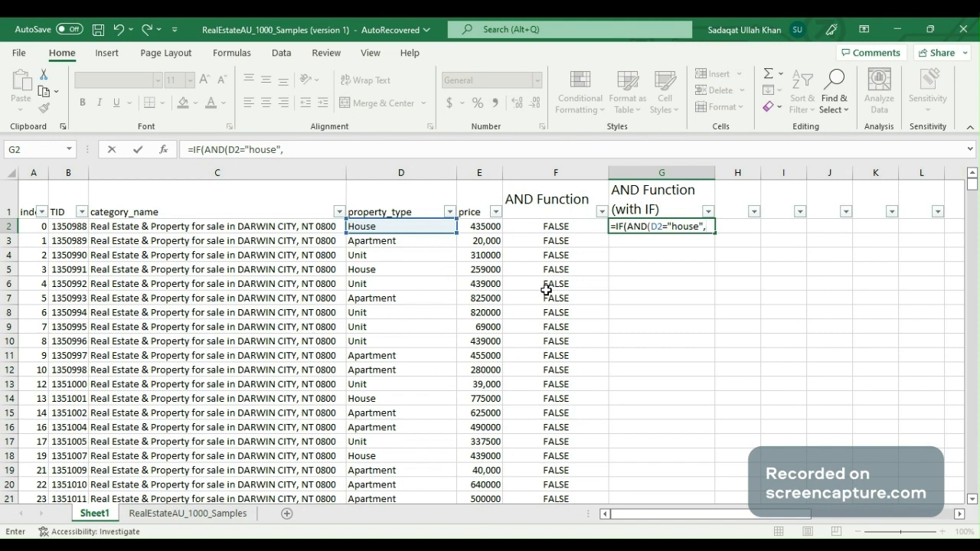
text(,)
key(Left)
key(Left)
text(<)
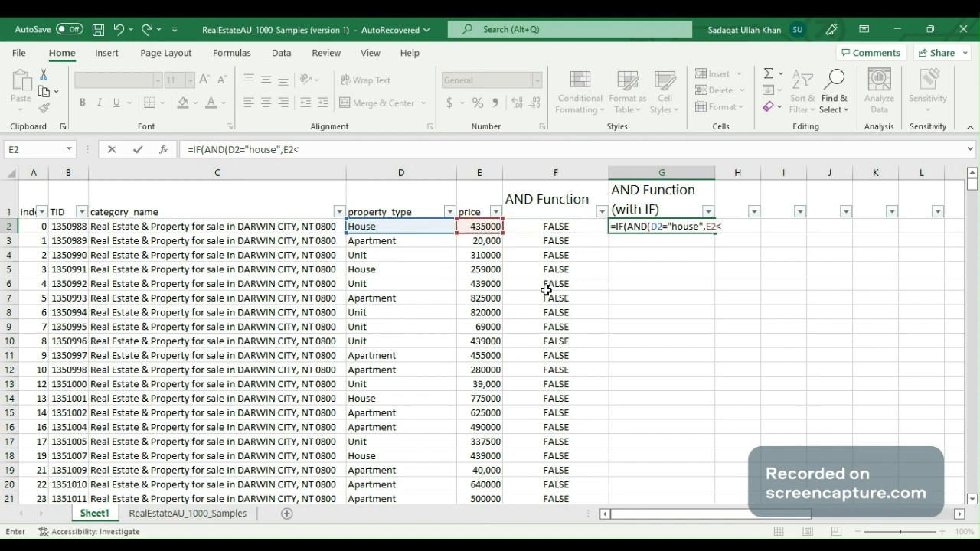
text(150000),")
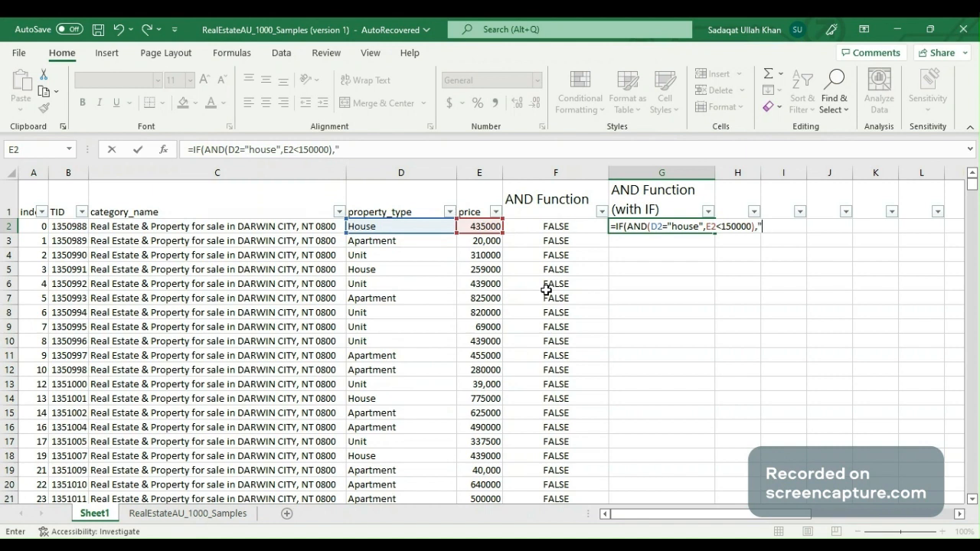
text(yes","No")
Finish the IF formula with "yes" when true and "No" when false, and enter it
key(Return)
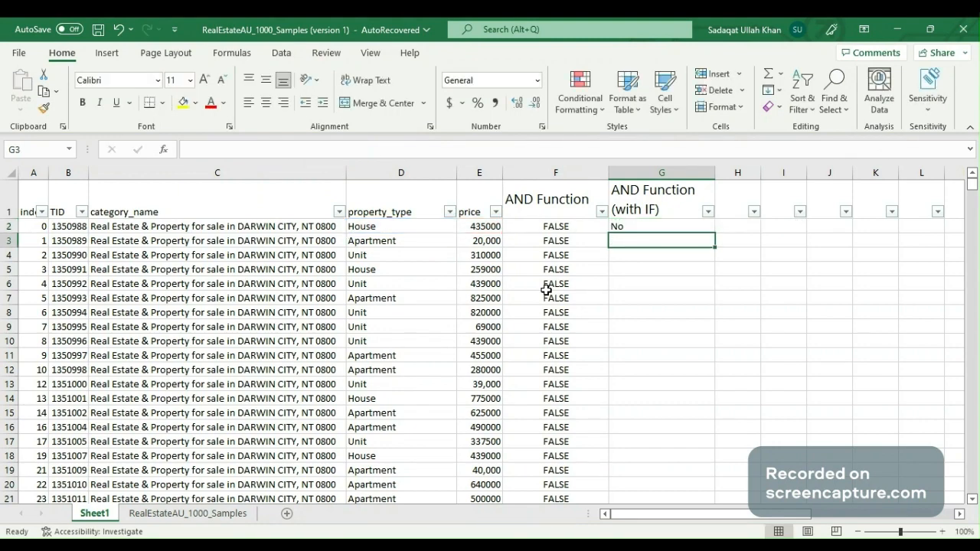
Copy the G2 formula down the AND Function (with IF) column to the last data row
key(Up)
key(ctrl+c)
key(Left)
key(ctrl+Down)
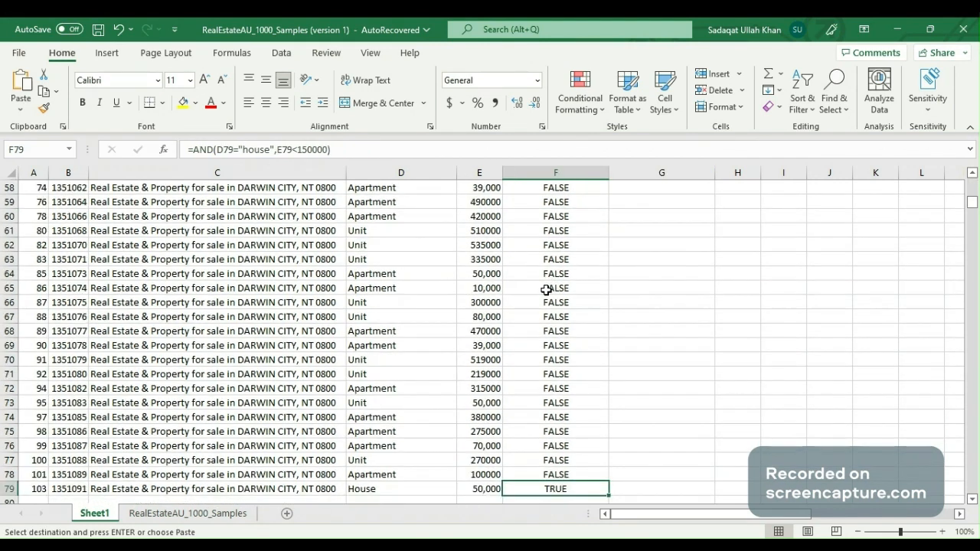
key(Right)
key(ctrl+shift+Up)
key(Return)
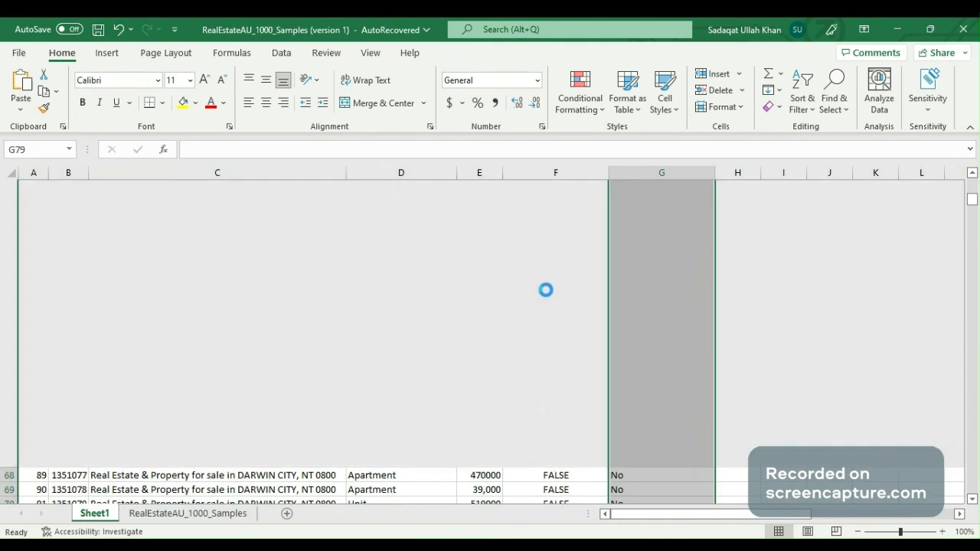
Review the copied IF results at the top of the AND Function (with IF) column
key(ctrl+Up)
key(Down)
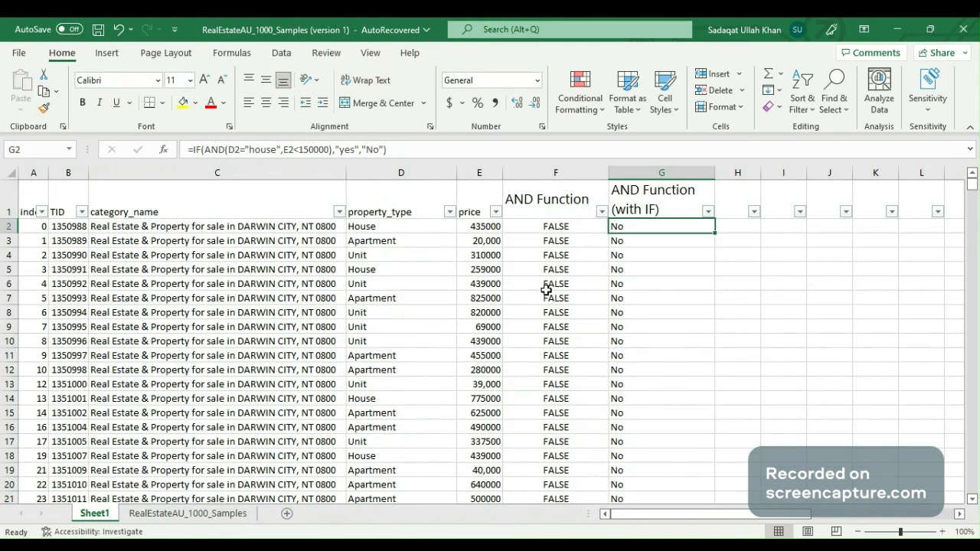
key(Down)
key(Down)
key(Up)
key(Up)
Filter the AND Function column to show only TRUE rows and compare their IF results
key(Up)
key(Left)
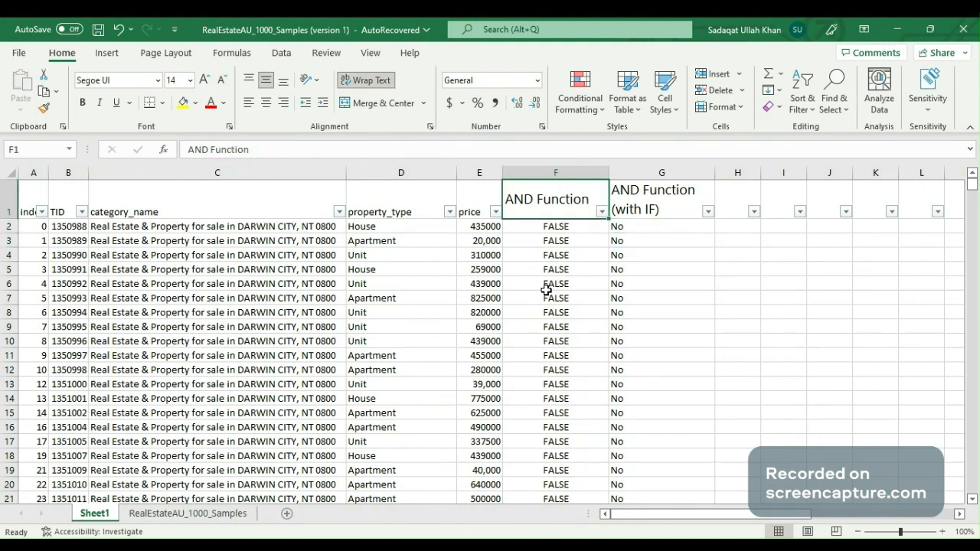
key(alt+Down)
key(f)
key(Down)
key(Down)
key(Left)
key(Escape)
key(alt+Down)
key(Up)
key(Down)
key(Down)
key(space)
key(Down)
key(Down)
key(space)
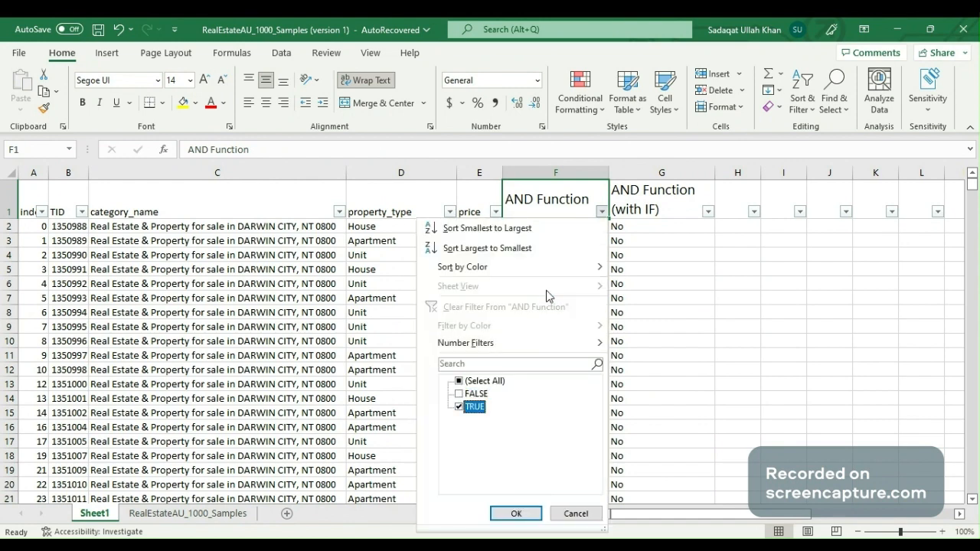
key(Return)
key(Down)
key(Right)
key(Left)
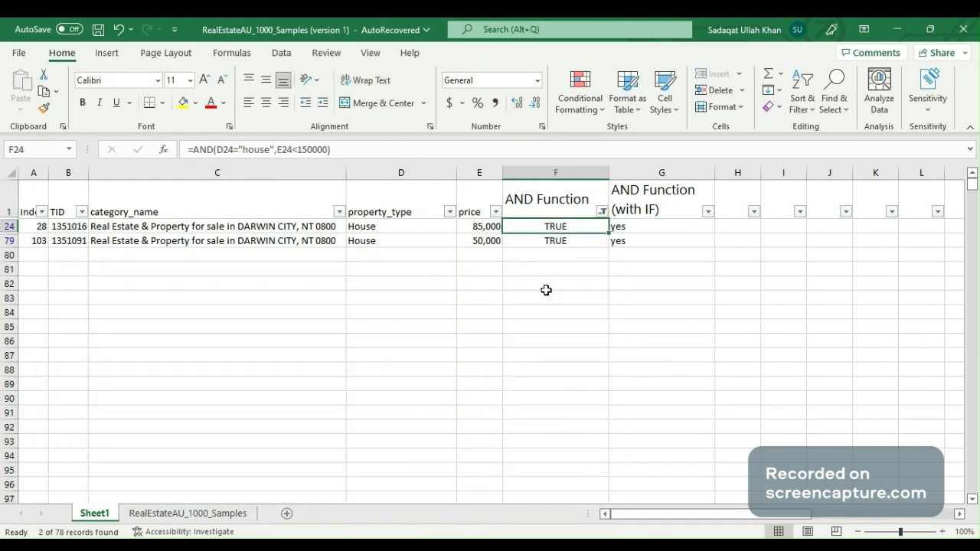
key(Right)
key(Up)
key(Left)
Reselect all values in the AND Function filter to show every row again
key(alt+Down)
key(Down)
key(Down)
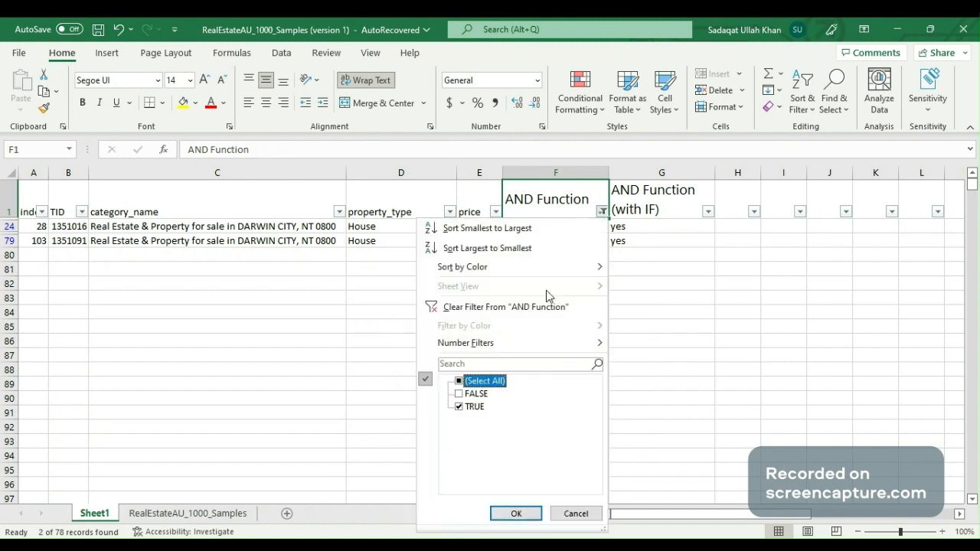
key(space)
key(Return)
key(Right)
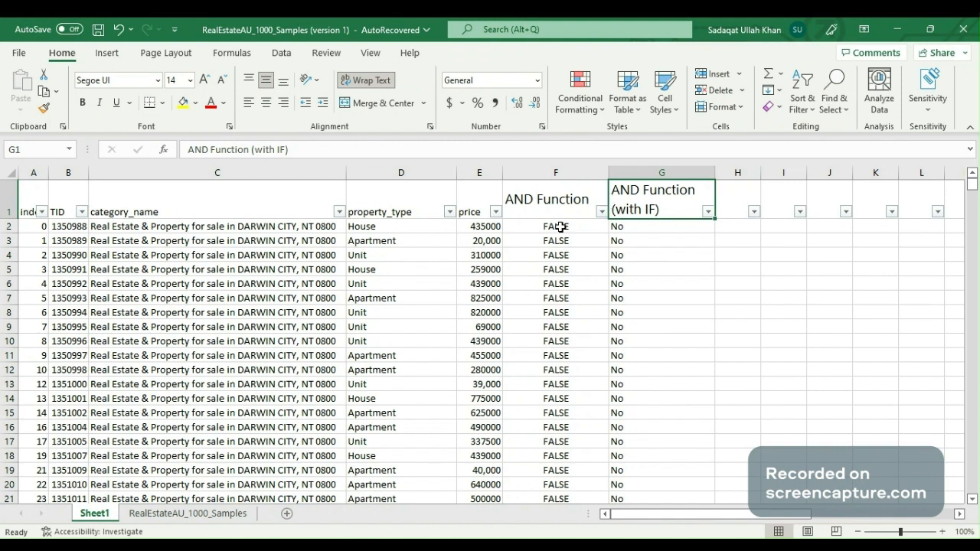
key(Left)
key(Left)
key(Left)
key(Left)
key(Left)
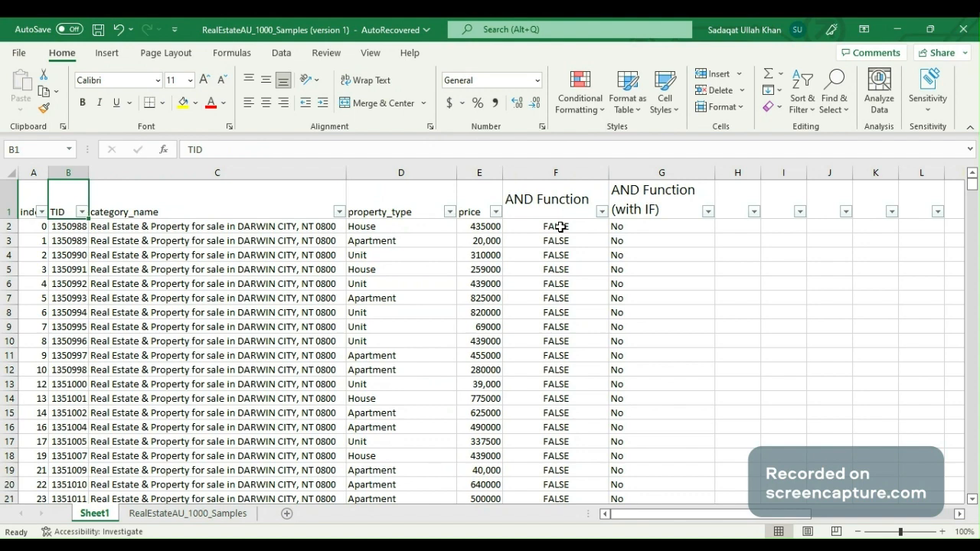